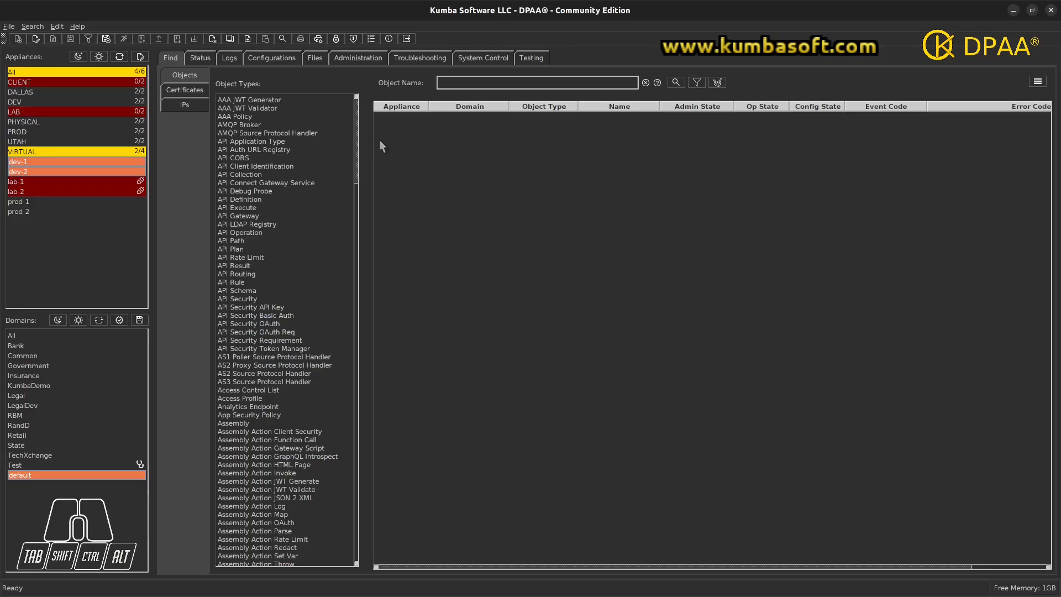
- Load the user accounts from dev-1 and dev-2 in Administration > Users
{"action": "left_click", "coordinate": [374, 60]}
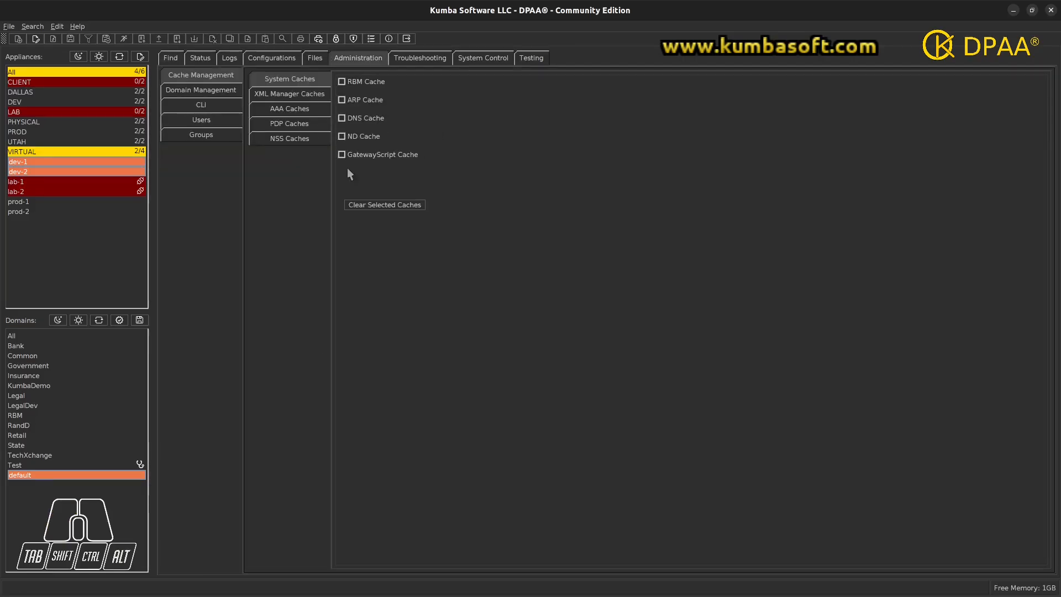
{"action": "left_click", "coordinate": [217, 120]}
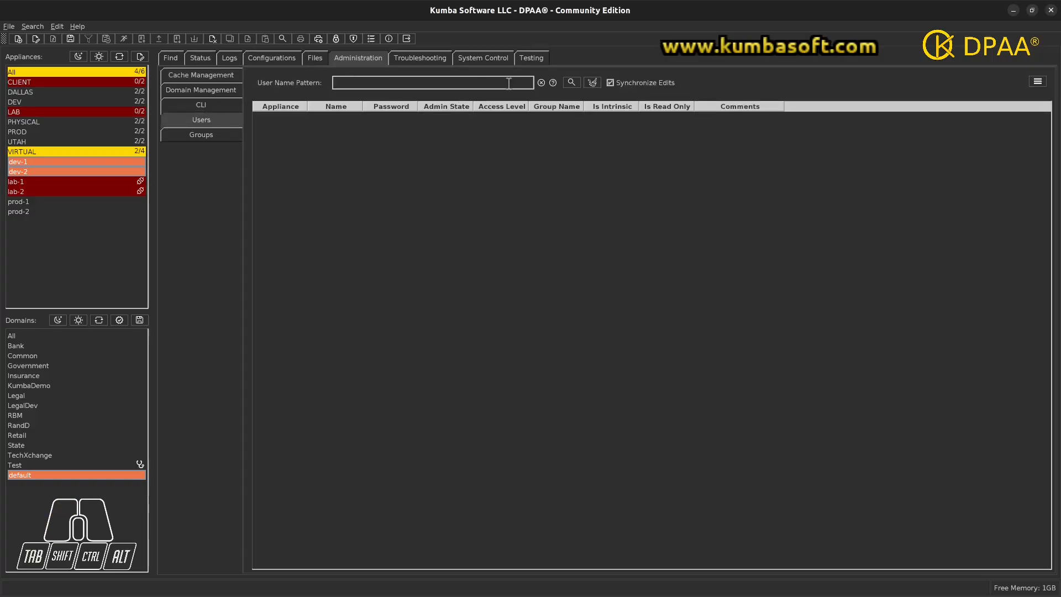
{"action": "left_click", "coordinate": [573, 85]}
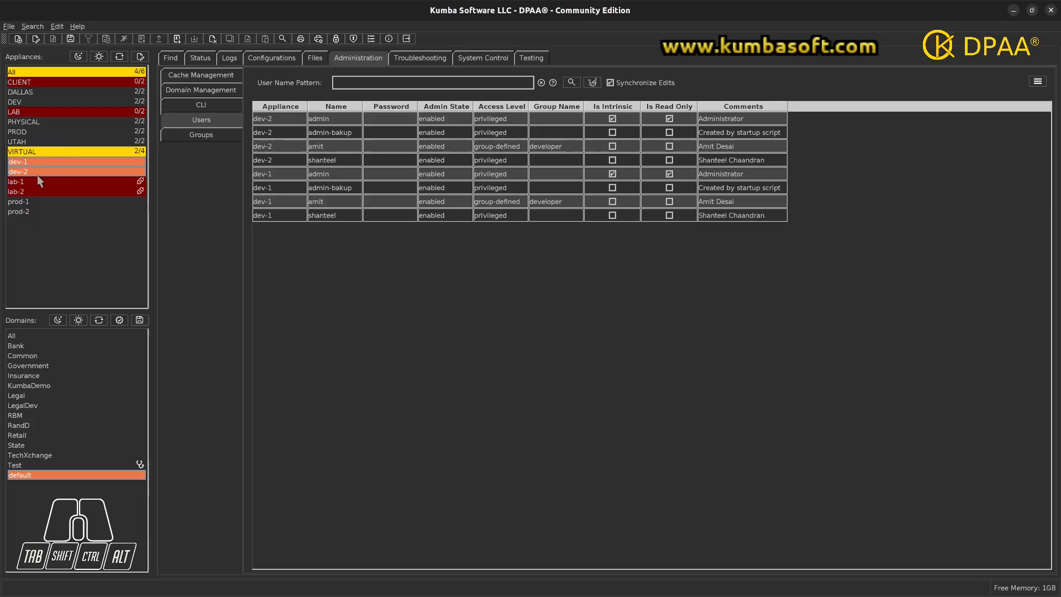
- Sort the users by name, select the four rows below admin, and view the user actions
{"action": "left_click", "coordinate": [341, 107]}
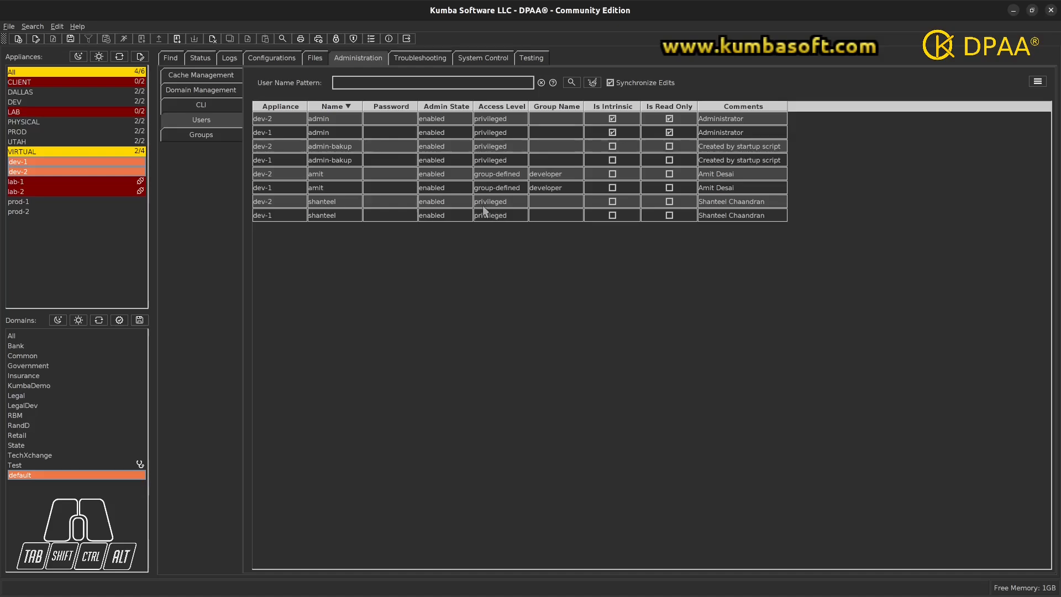
{"action": "left_click_drag", "start_coordinate": [338, 148], "coordinate": [333, 188]}
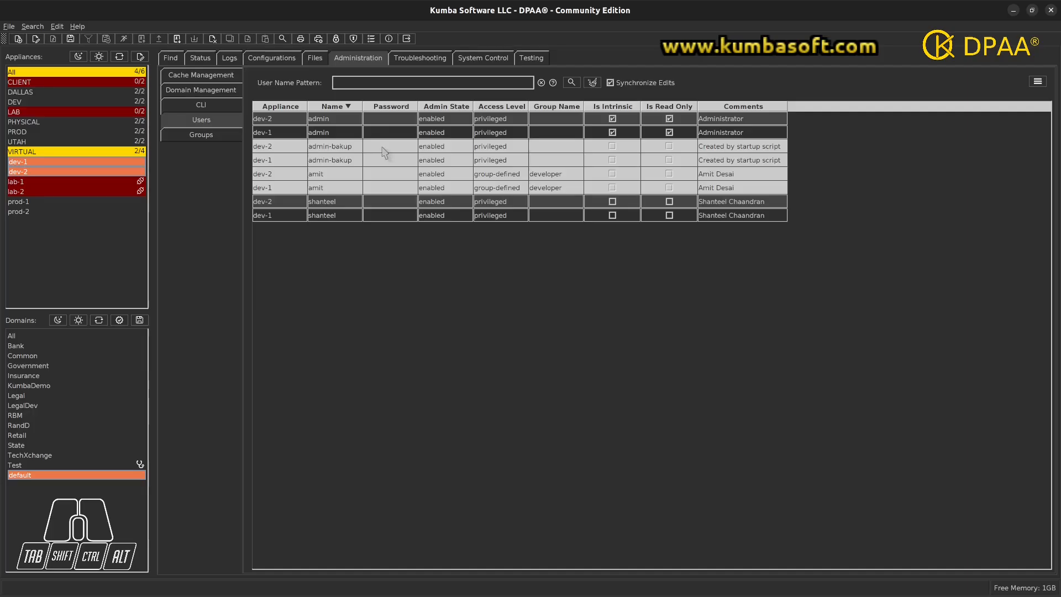
{"action": "left_click", "coordinate": [1038, 83]}
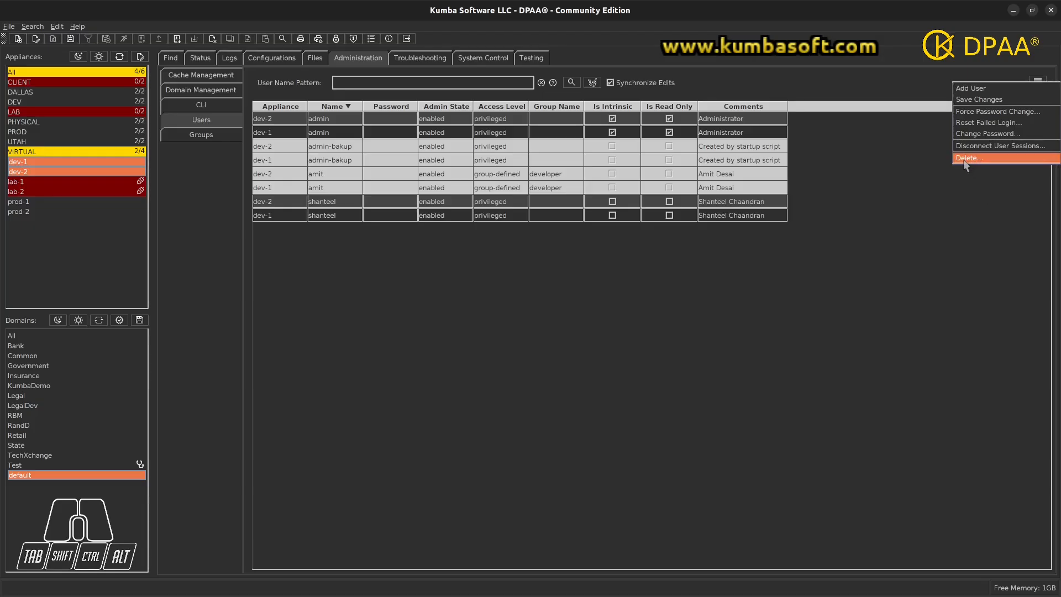
{"action": "left_click", "coordinate": [847, 134]}
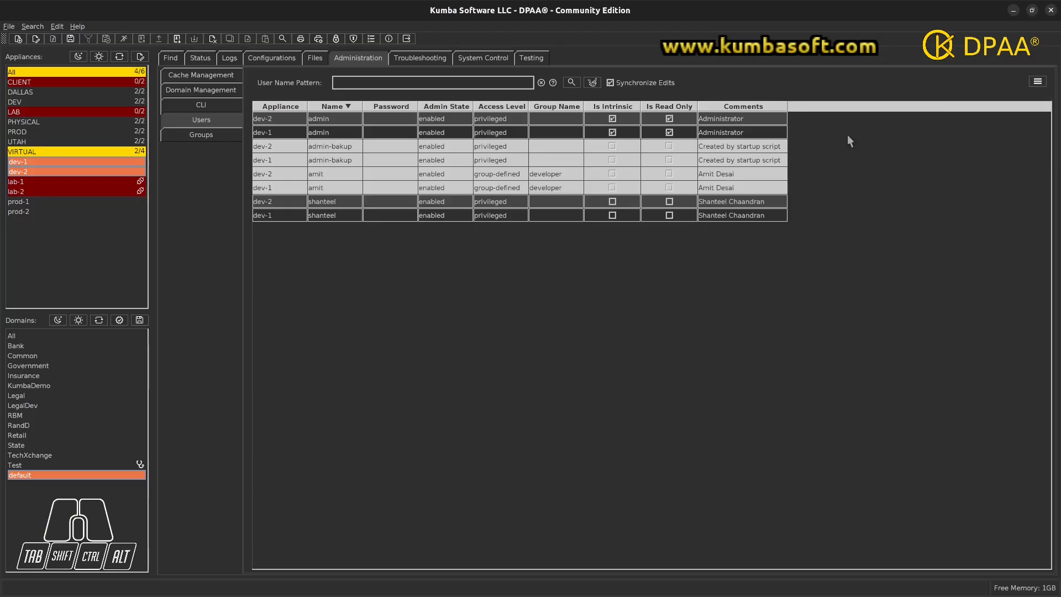
{"action": "left_click", "coordinate": [327, 120]}
{"action": "left_click", "coordinate": [327, 134], "text": "ctrl"}
{"action": "right_click", "coordinate": [327, 133]}
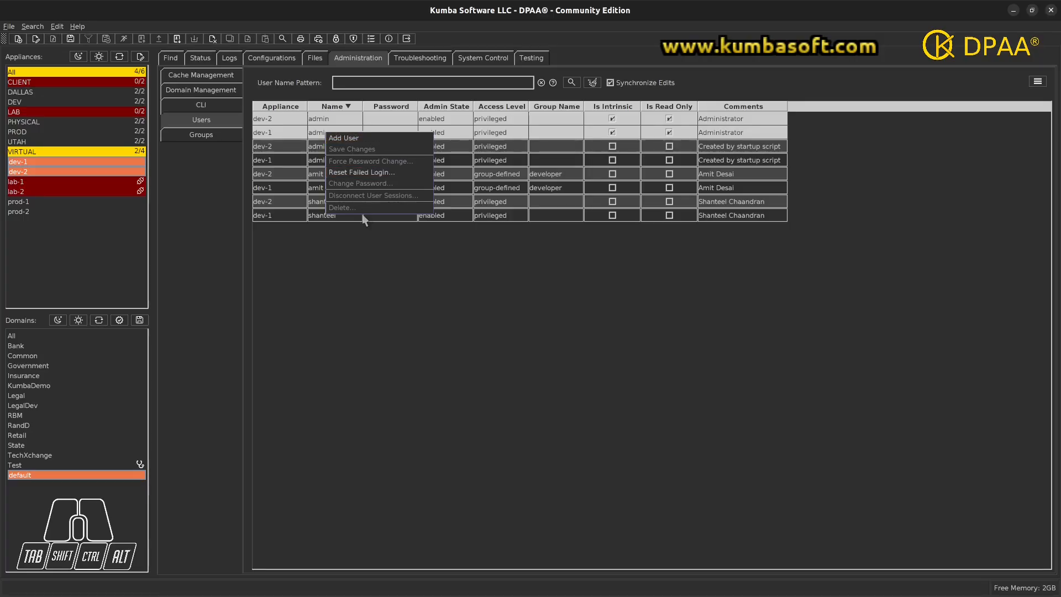
{"action": "left_click", "coordinate": [432, 259]}
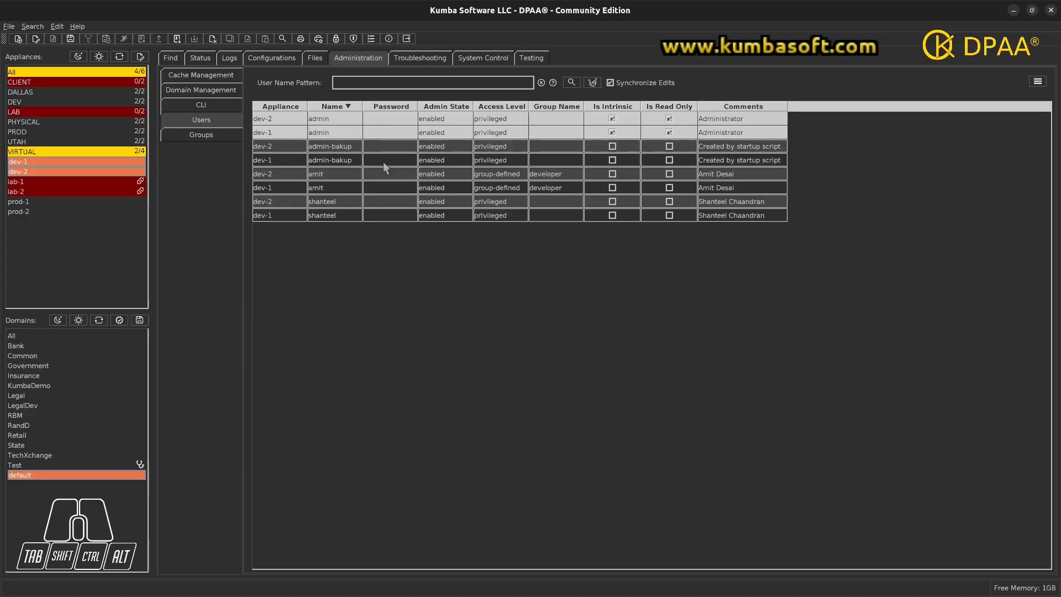
{"action": "right_click", "coordinate": [453, 231]}
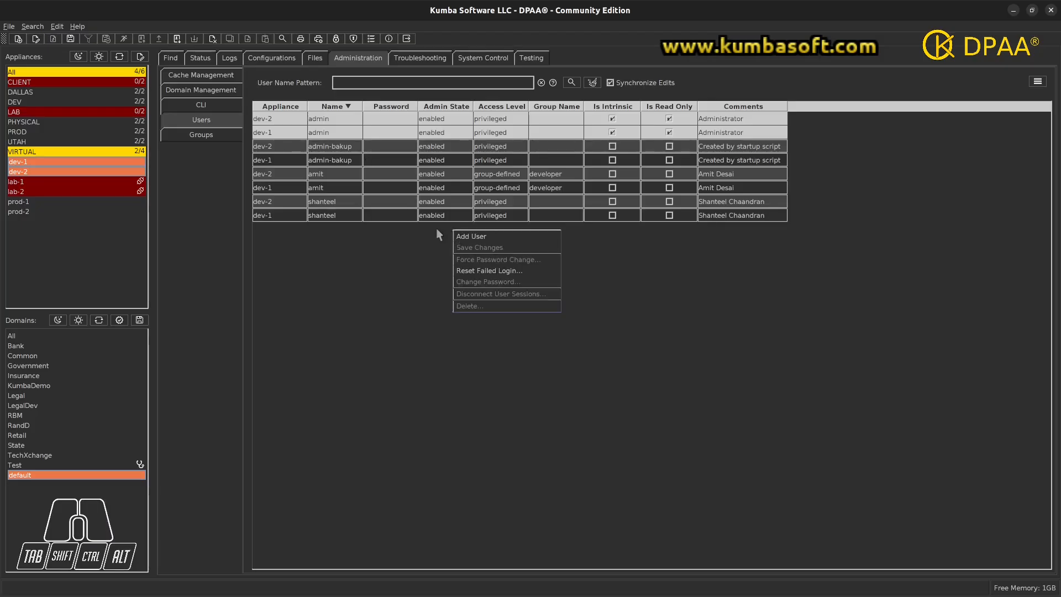
- Add a user named KingKong on dev-1 and dev-2 and enter a password for it
{"action": "left_click", "coordinate": [500, 238]}
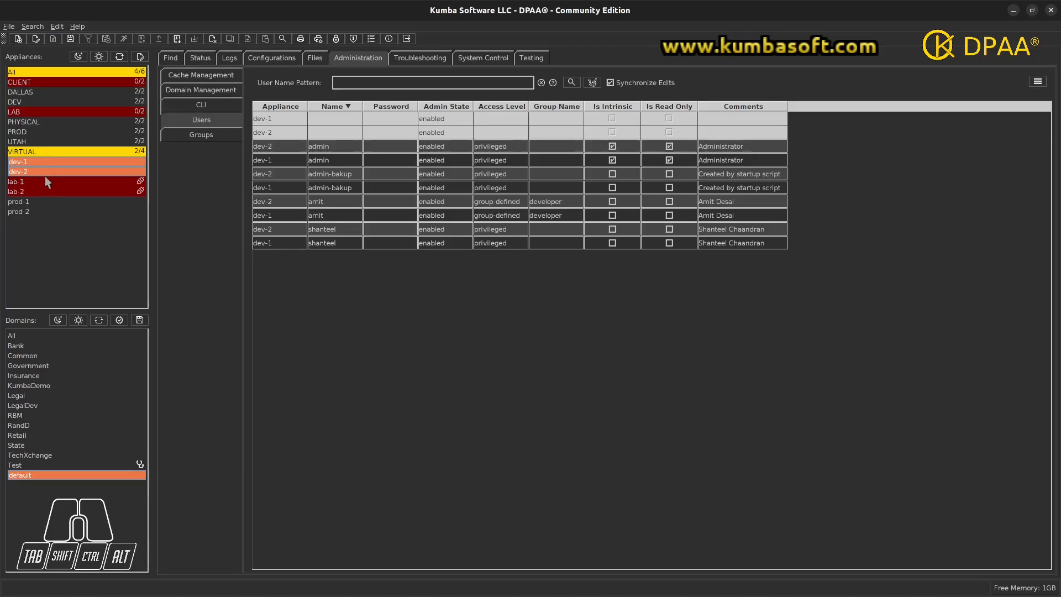
{"action": "left_click", "coordinate": [349, 121]}
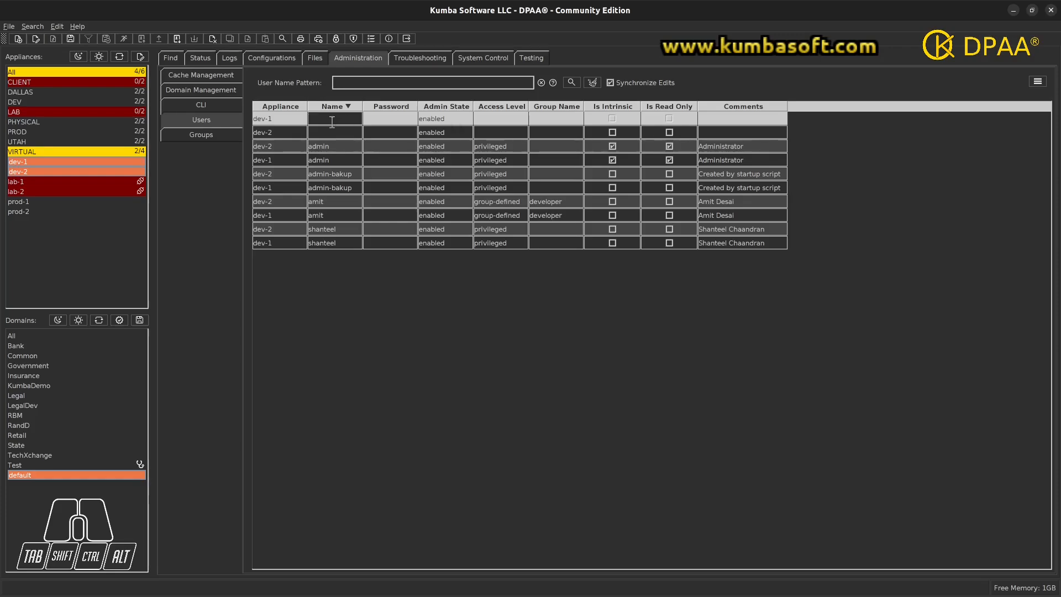
{"action": "type", "text": "KingKong"}
{"action": "key", "text": "Tab"}
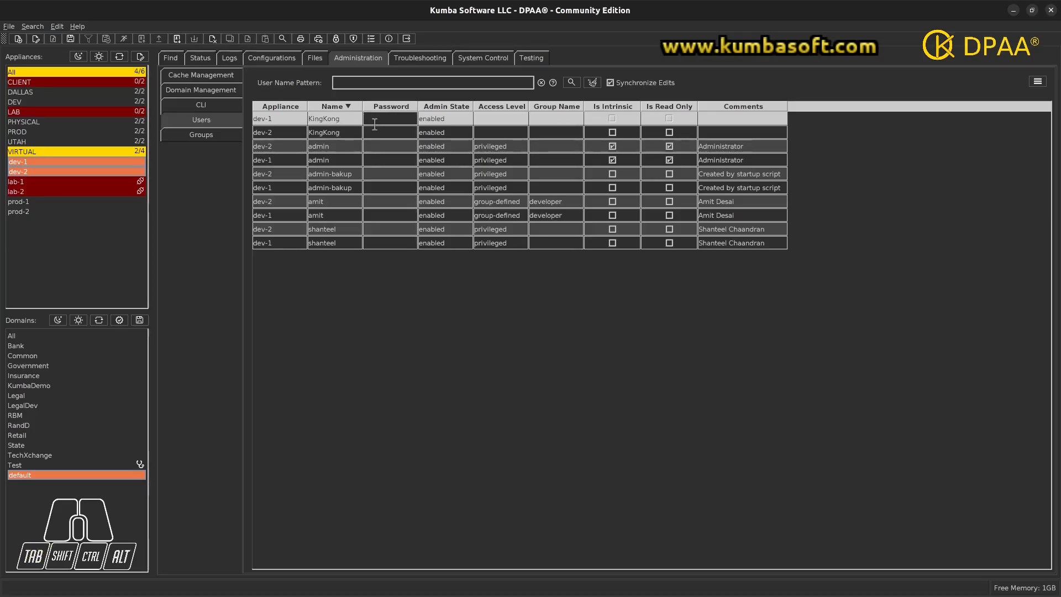
{"action": "type", "text": "admin123"}
{"action": "key", "text": "Tab"}
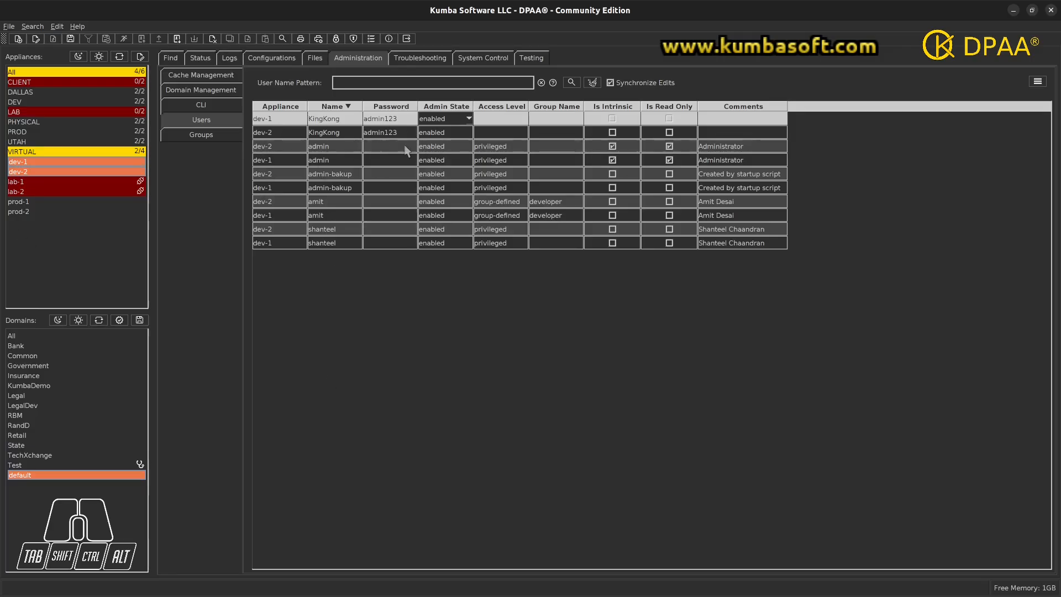
- Give both KingKong users group-defined access in the developer group
{"action": "left_click", "coordinate": [526, 122]}
{"action": "left_click", "coordinate": [526, 122]}
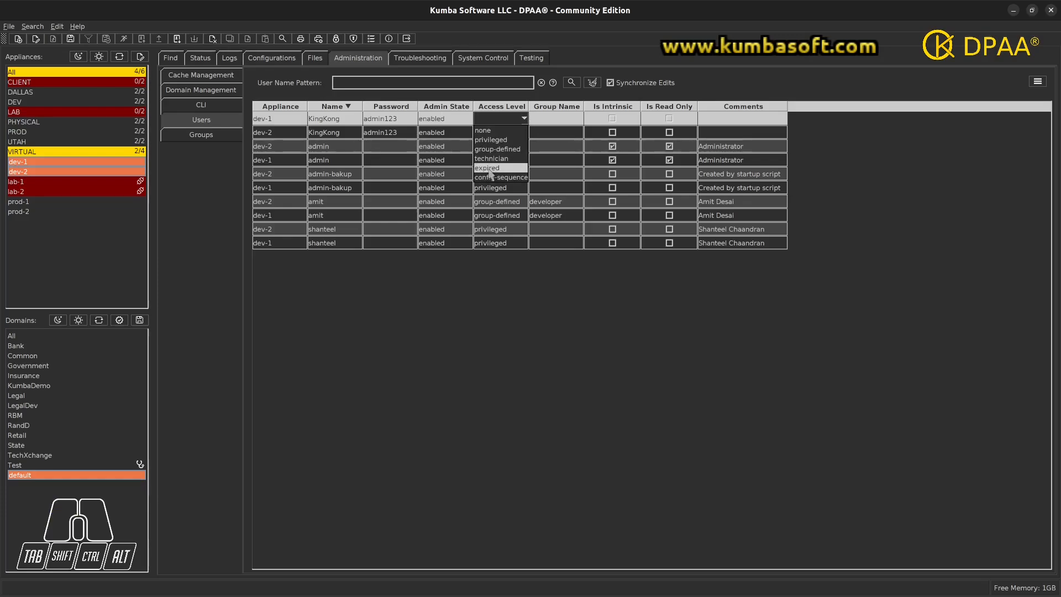
{"action": "left_click", "coordinate": [494, 149]}
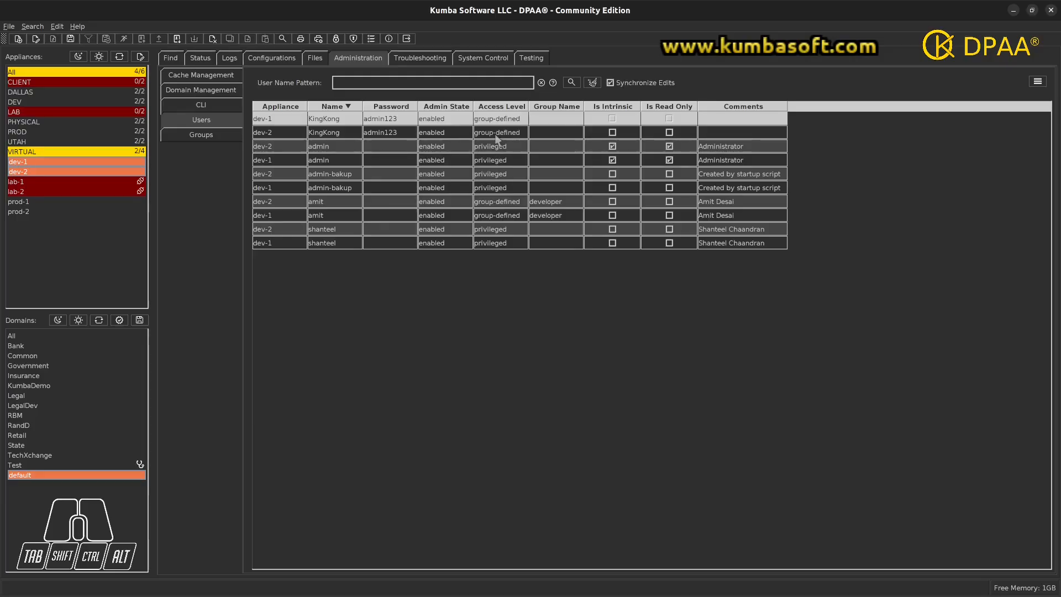
{"action": "left_click", "coordinate": [565, 124]}
{"action": "left_click", "coordinate": [581, 119]}
{"action": "left_click", "coordinate": [561, 137]}
- Add the comment 'KingKong' to both KingKong users
{"action": "left_click", "coordinate": [724, 118]}
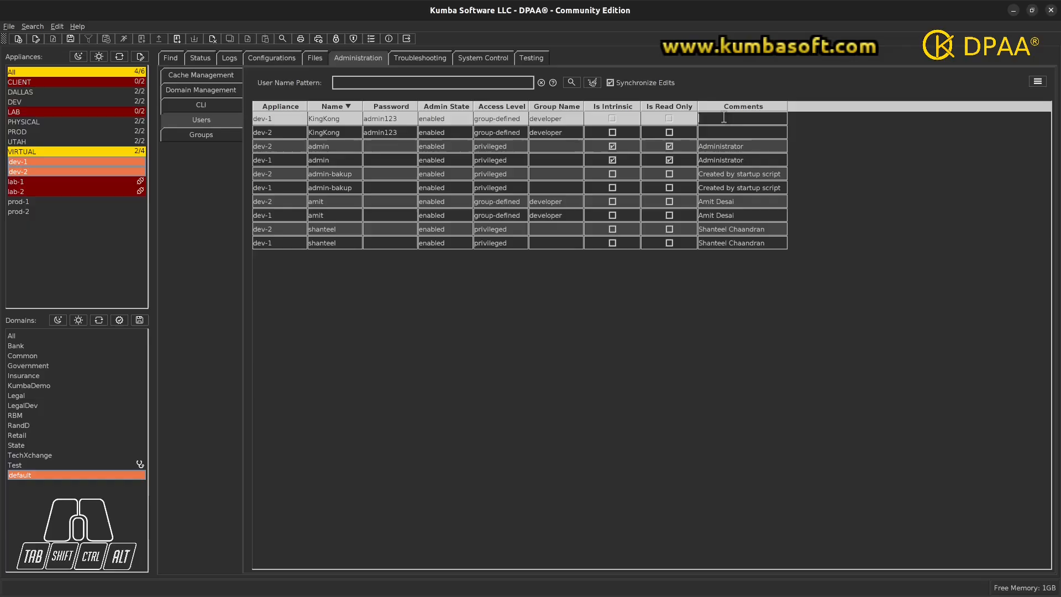
{"action": "type", "text": "KingKong"}
{"action": "key", "text": "Return"}
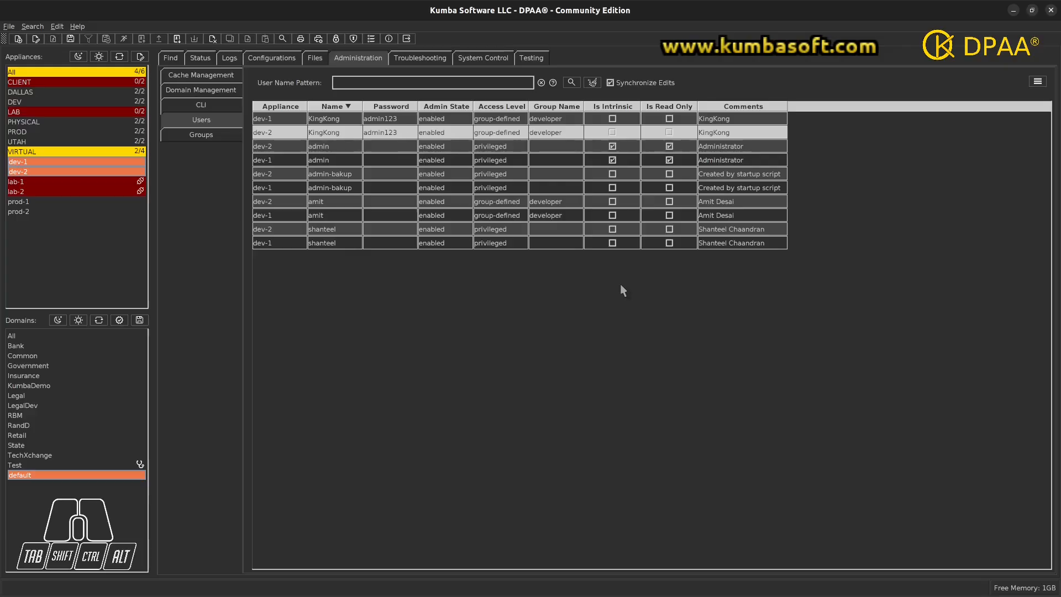
- Save the KingKong user to dev-1 and dev-2 and close the OK save results
{"action": "right_click", "coordinate": [627, 269]}
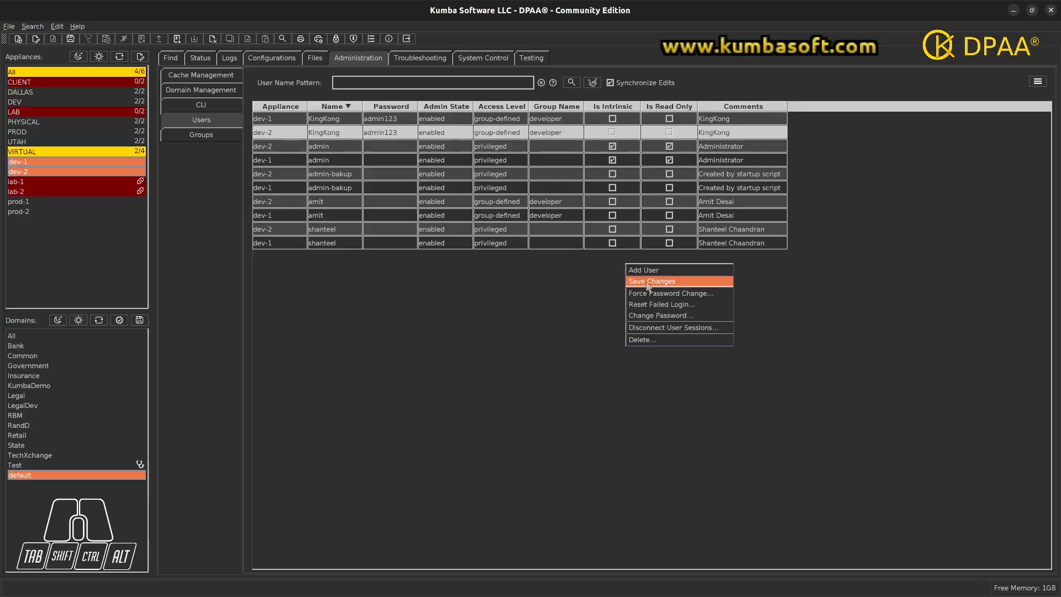
{"action": "left_click", "coordinate": [590, 274]}
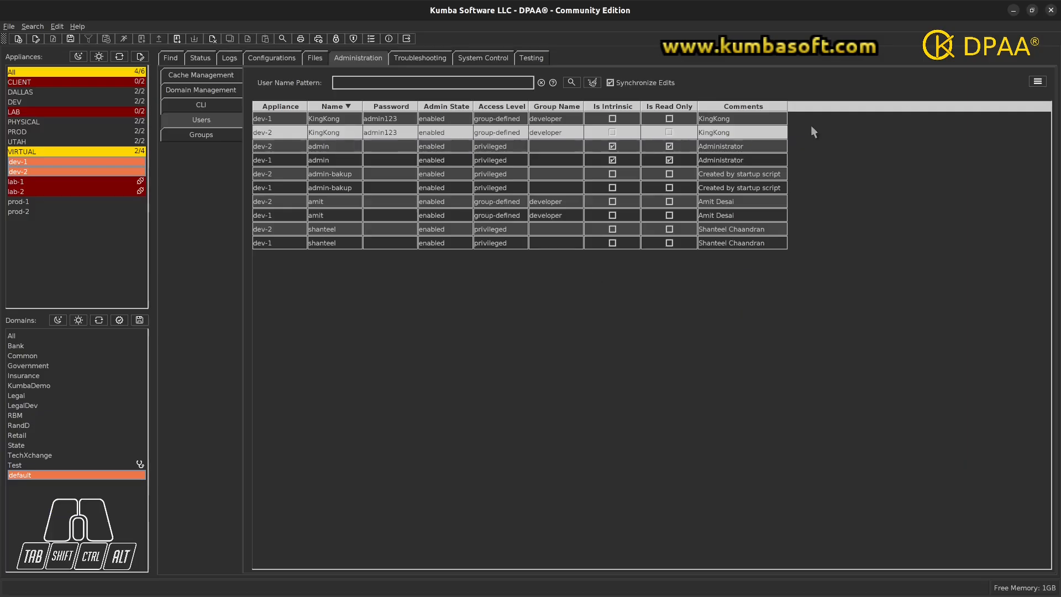
{"action": "left_click", "coordinate": [1038, 81]}
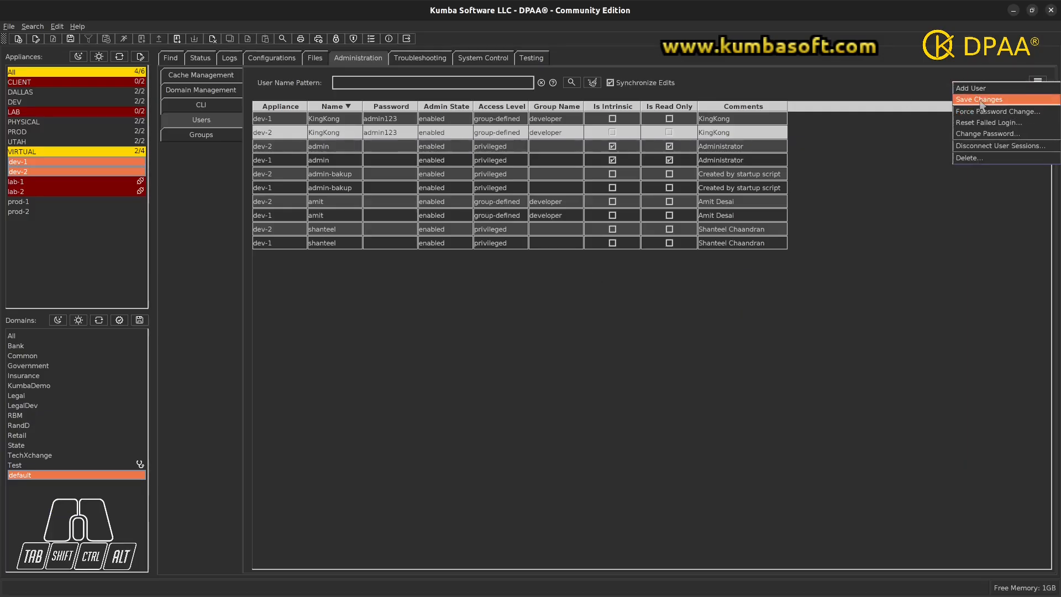
{"action": "left_click", "coordinate": [976, 100]}
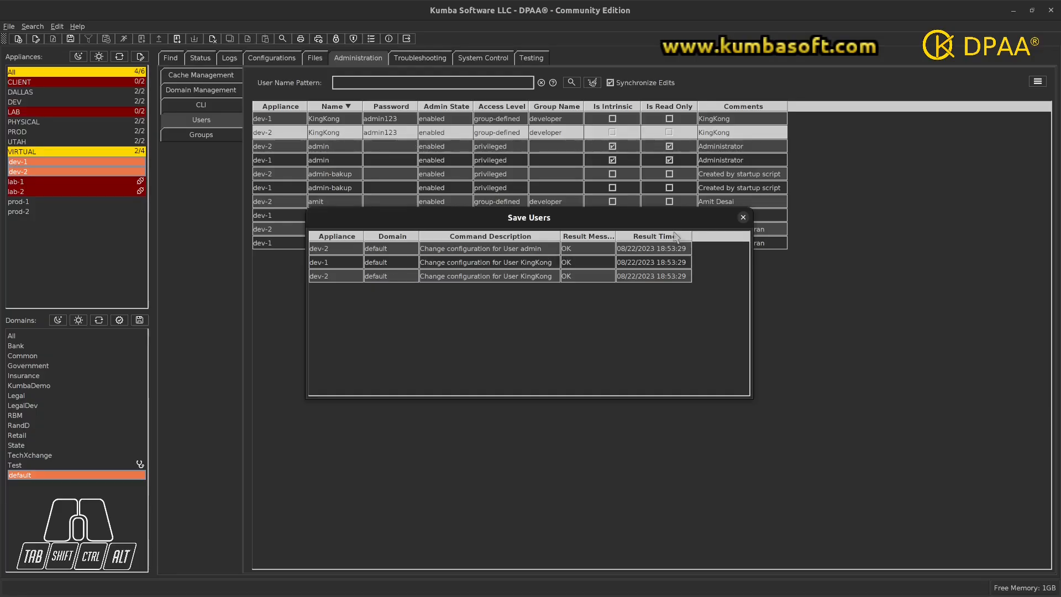
{"action": "left_click", "coordinate": [744, 218]}
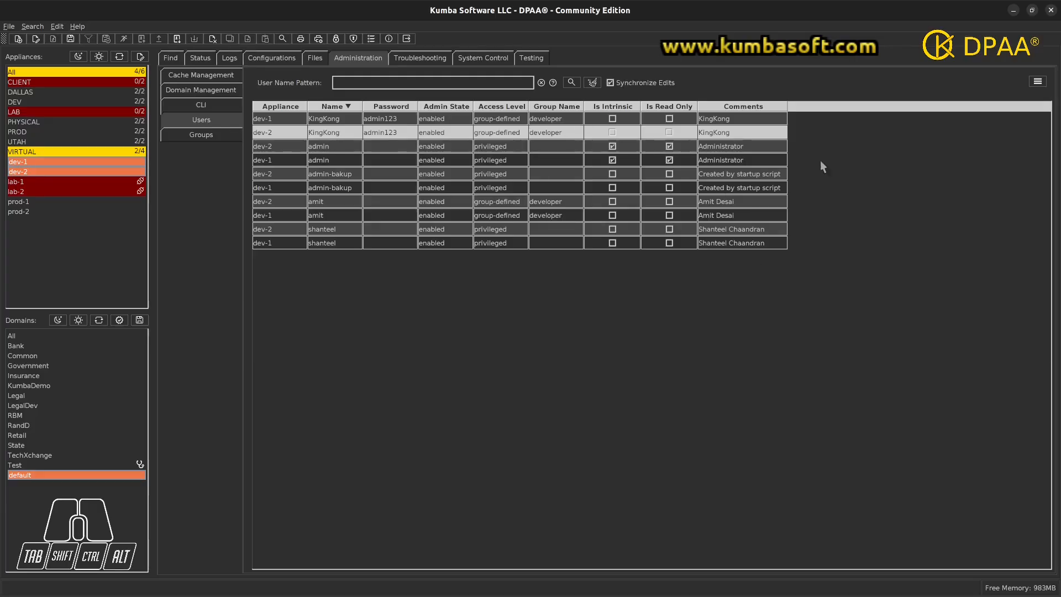
- Reload the users list and select both KingKong rows on dev-2 and dev-1
{"action": "left_click", "coordinate": [570, 83]}
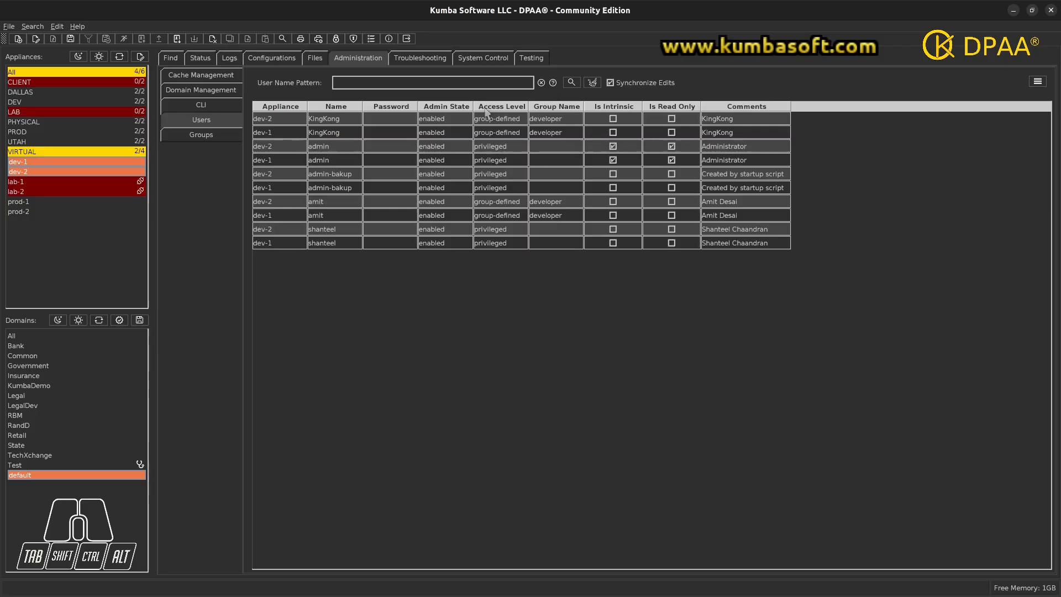
{"action": "left_click", "coordinate": [328, 121]}
{"action": "left_click_drag", "start_coordinate": [328, 123], "coordinate": [326, 136]}
{"action": "left_click", "coordinate": [300, 280]}
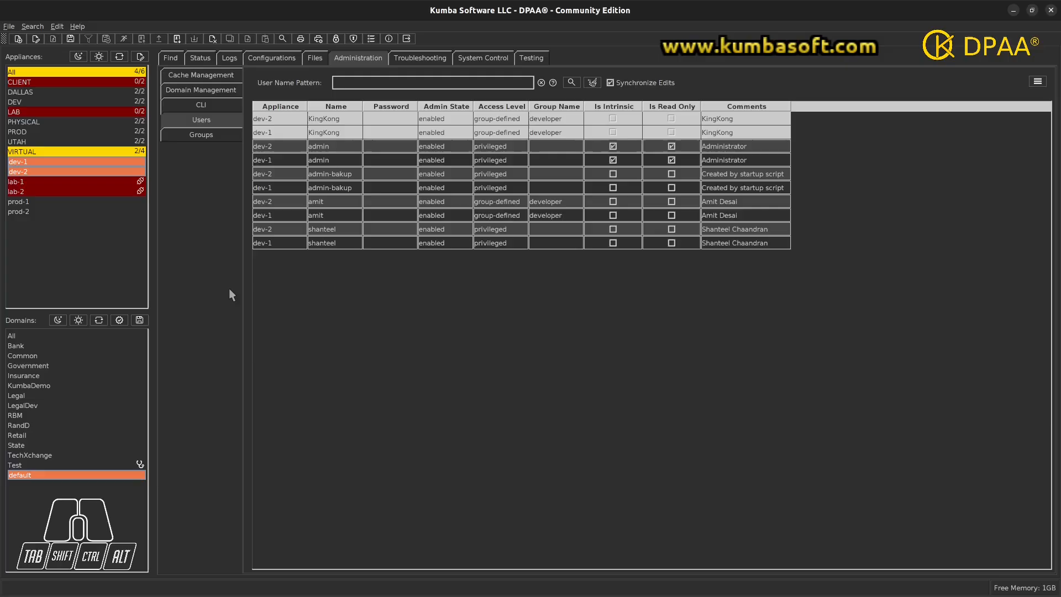
- In Find, search for all objects of type User
{"action": "left_click", "coordinate": [173, 60]}
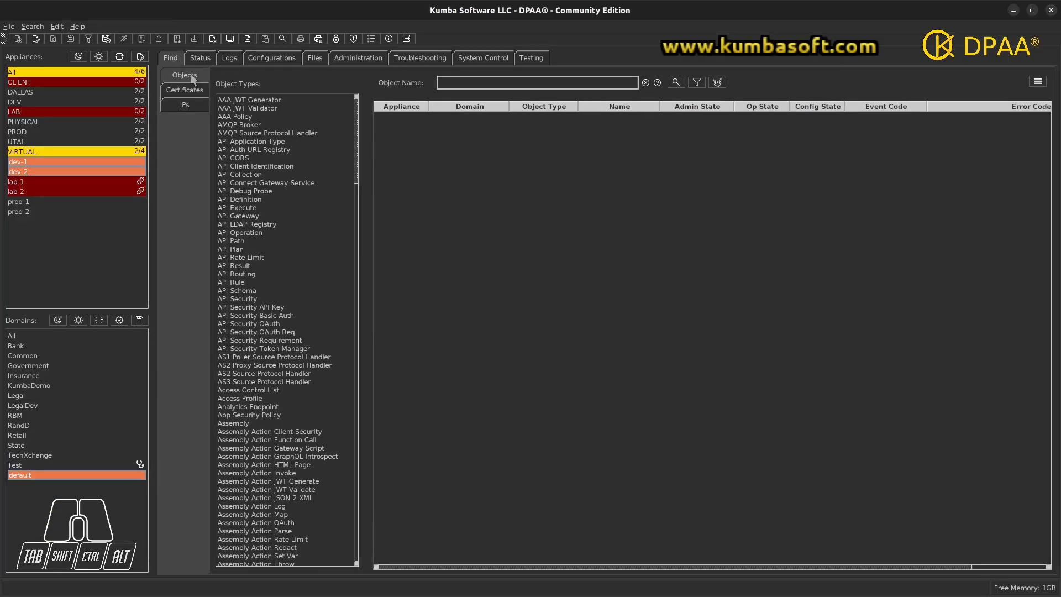
{"action": "left_click", "coordinate": [248, 116]}
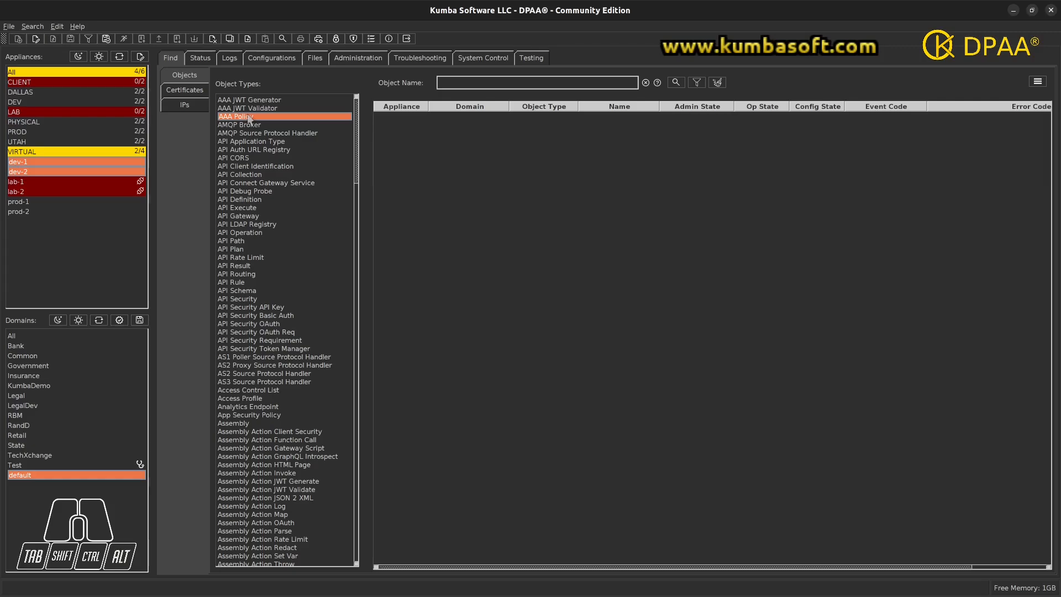
{"action": "key", "text": "End"}
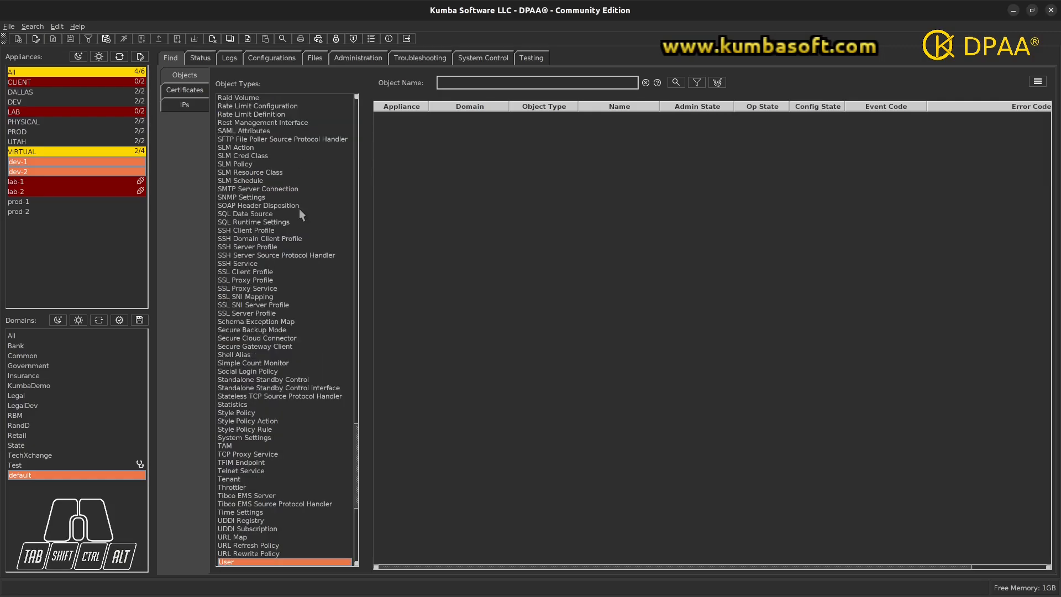
{"action": "scroll", "coordinate": [300, 207], "scroll_direction": "down", "scroll_amount": 8}
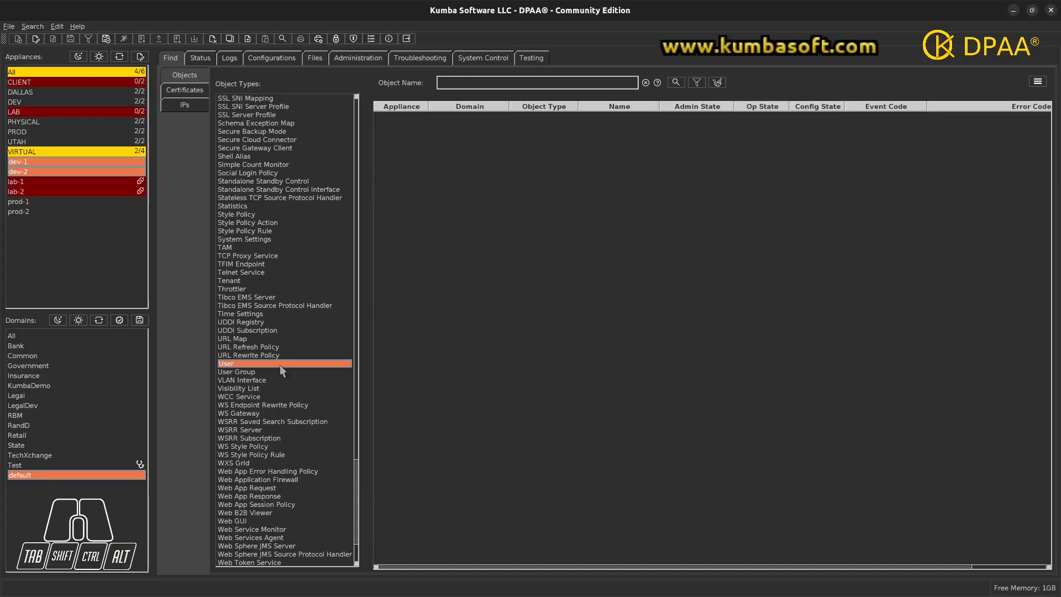
{"action": "left_click", "coordinate": [676, 83]}
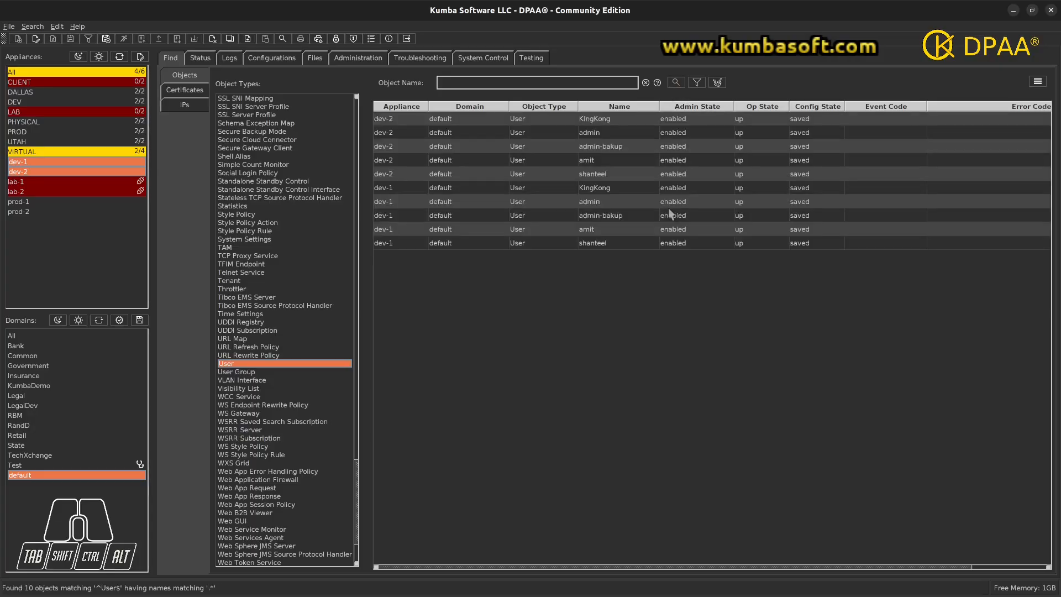
- Narrow the search to User objects named KingKong and select both results
{"action": "left_click", "coordinate": [539, 86]}
{"action": "type", "text": "KingKong"}
{"action": "left_click", "coordinate": [676, 82]}
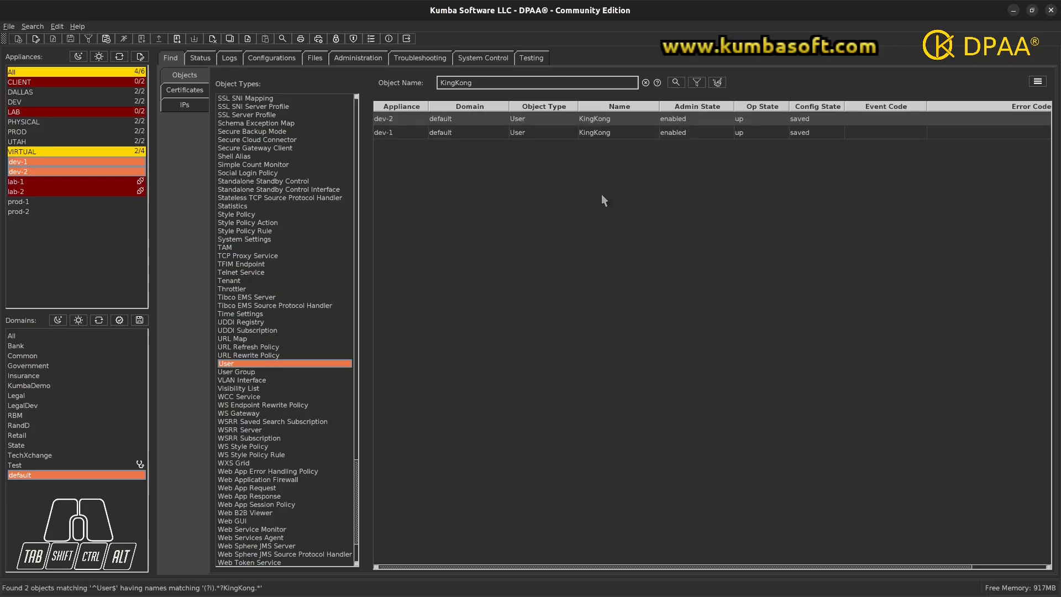
{"action": "left_click_drag", "start_coordinate": [593, 116], "coordinate": [592, 132]}
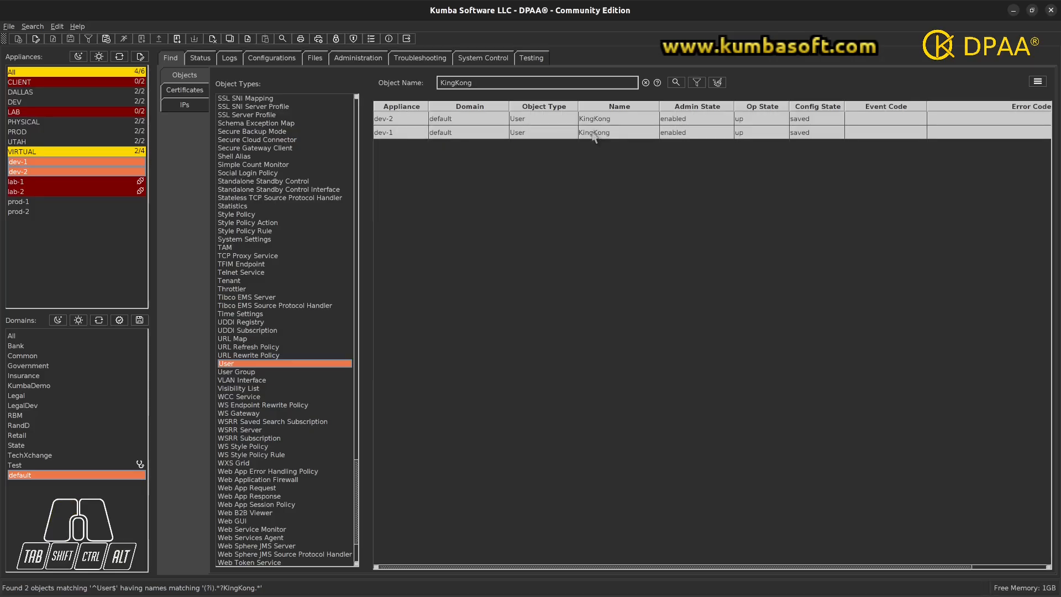
- Review both KingKong users' SNMP V3 credentials (sha authentication, aes privacy), then exit unchanged
{"action": "right_click", "coordinate": [594, 136]}
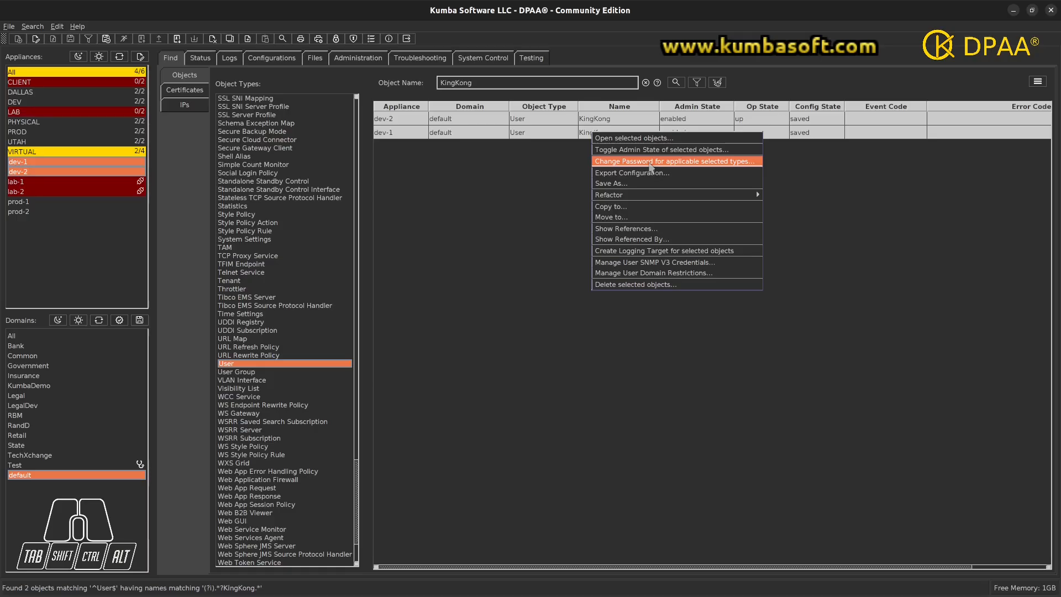
{"action": "left_click", "coordinate": [678, 264]}
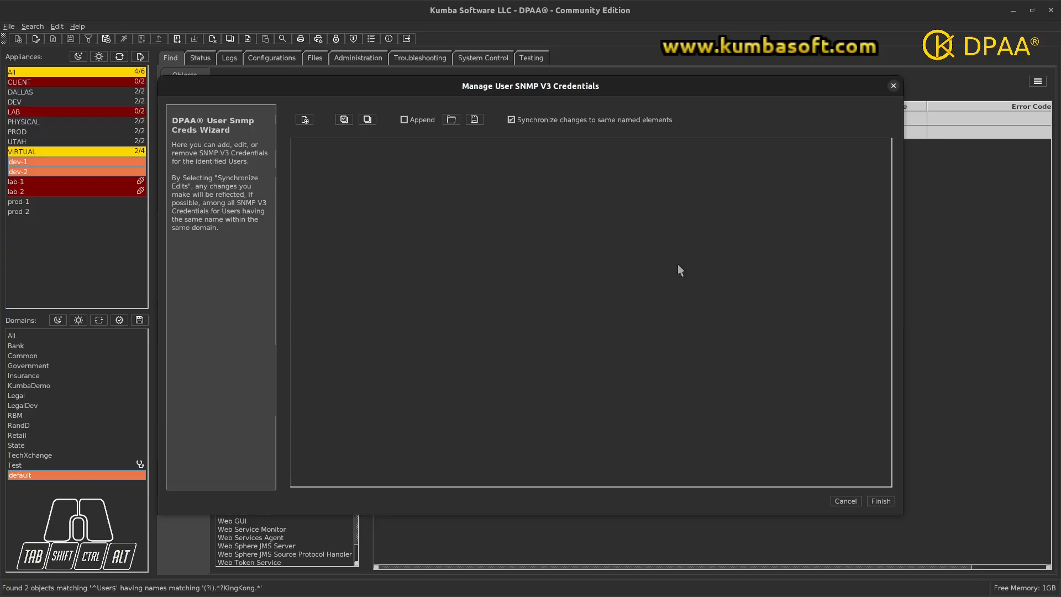
{"action": "left_click", "coordinate": [306, 120]}
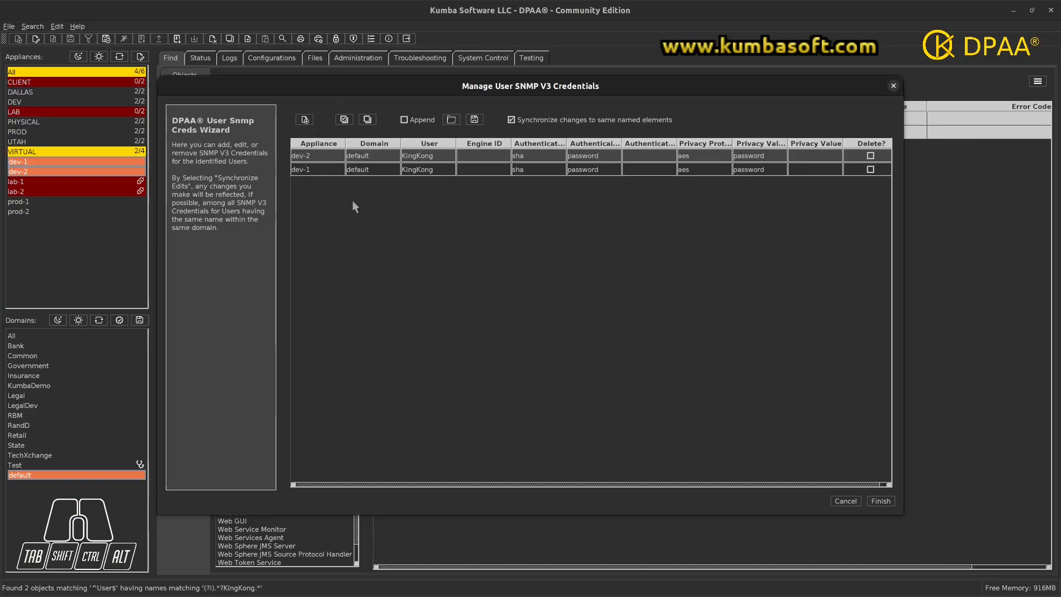
{"action": "left_click_drag", "start_coordinate": [680, 77], "coordinate": [671, 150]}
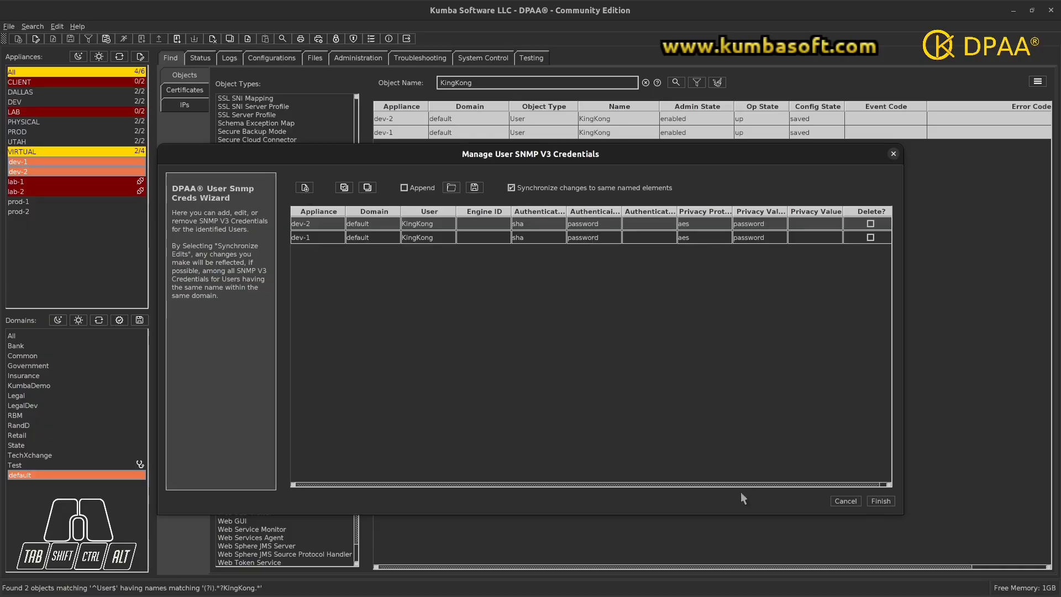
{"action": "left_click", "coordinate": [845, 502]}
{"action": "left_click", "coordinate": [521, 360]}
- Restrict both KingKong users on dev-2 and dev-1 to the Common domain
{"action": "right_click", "coordinate": [602, 123]}
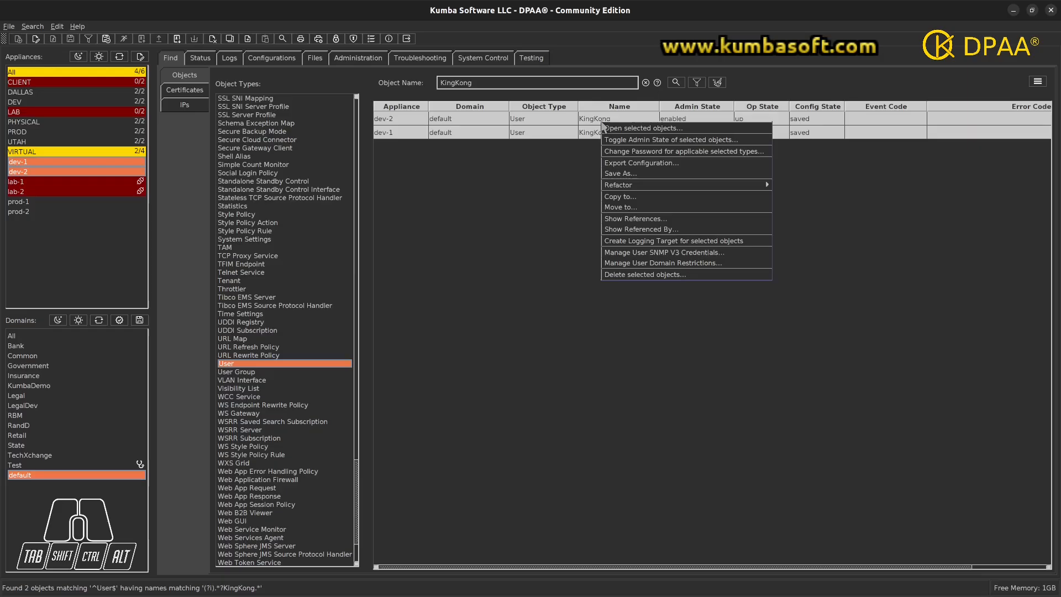
{"action": "left_click", "coordinate": [660, 264]}
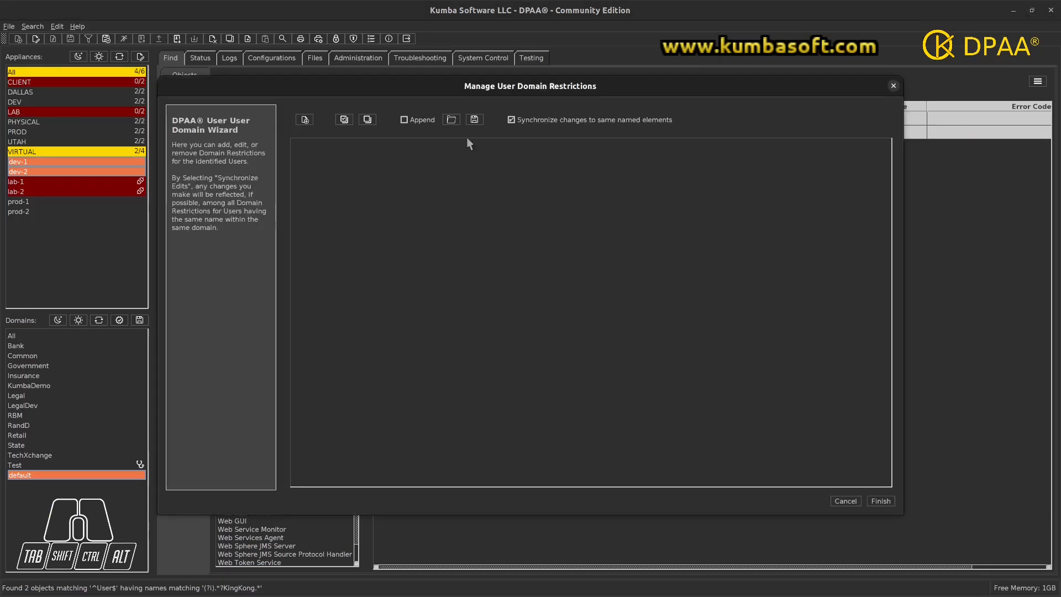
{"action": "left_click", "coordinate": [304, 120]}
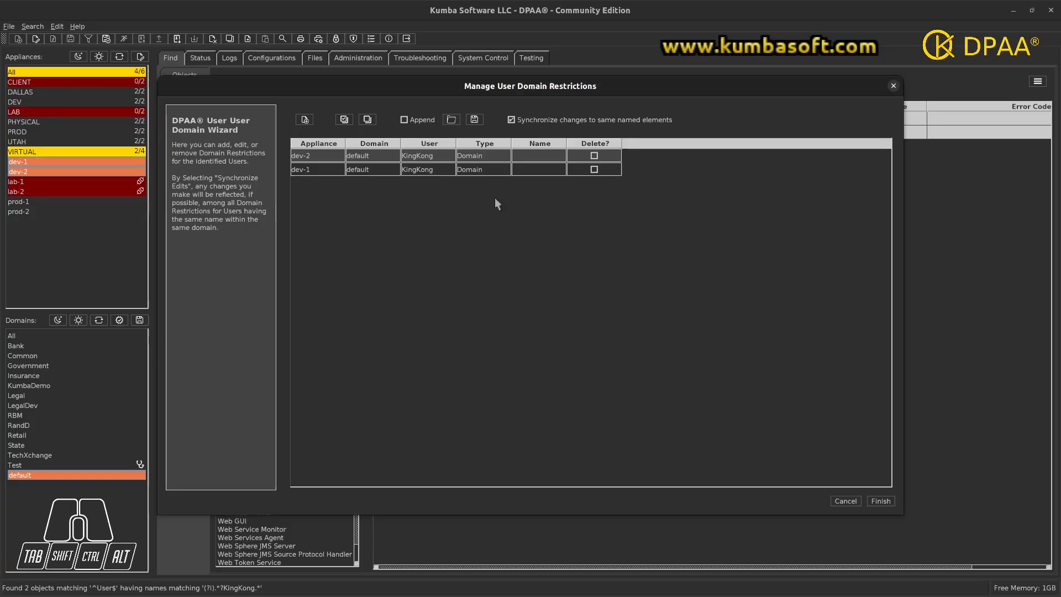
{"action": "left_click", "coordinate": [558, 156]}
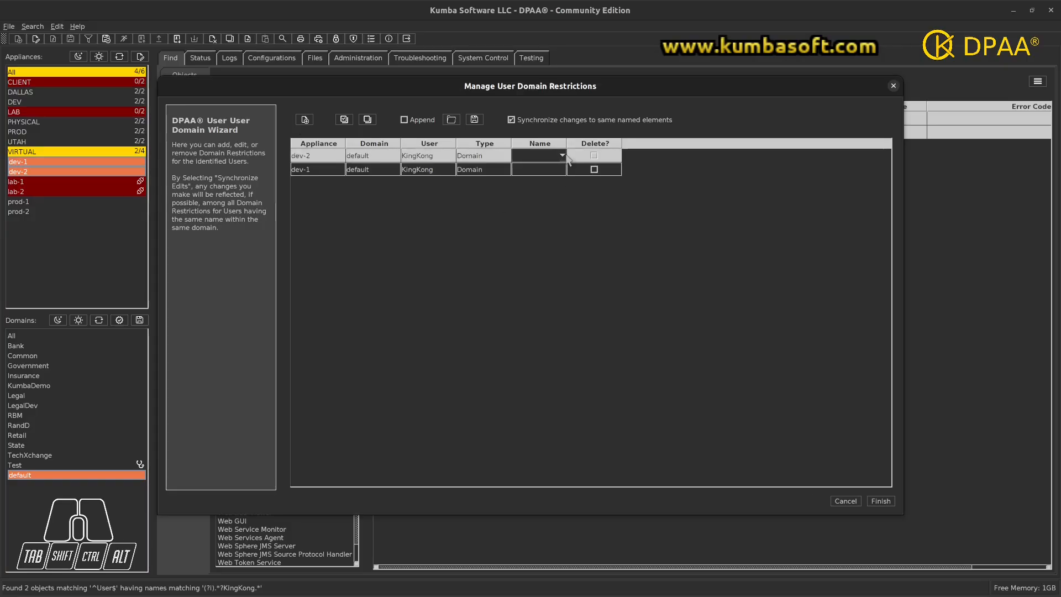
{"action": "left_click", "coordinate": [562, 156]}
{"action": "left_click", "coordinate": [542, 174]}
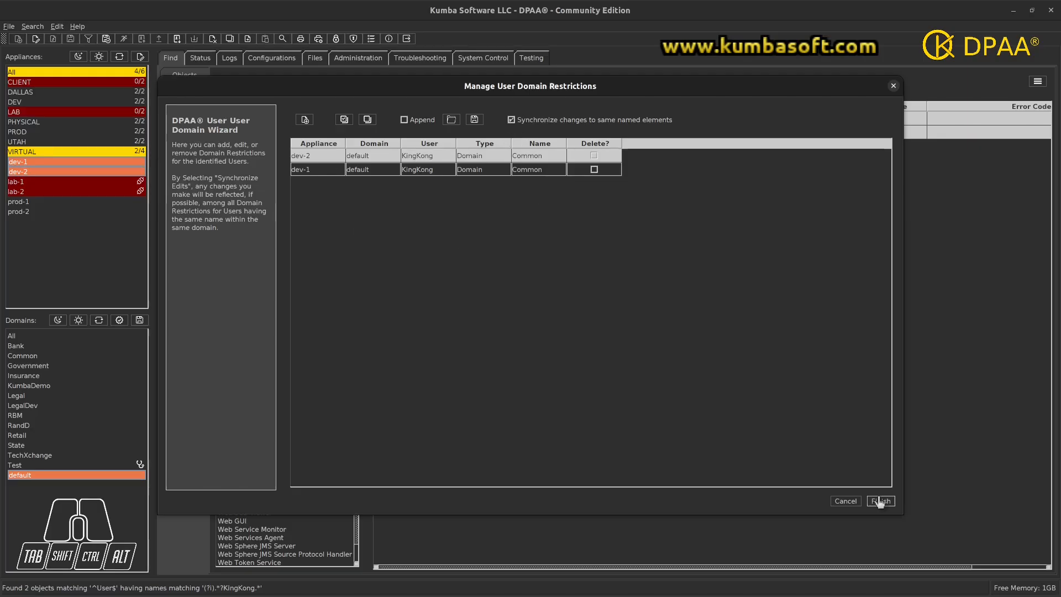
{"action": "left_click", "coordinate": [841, 505]}
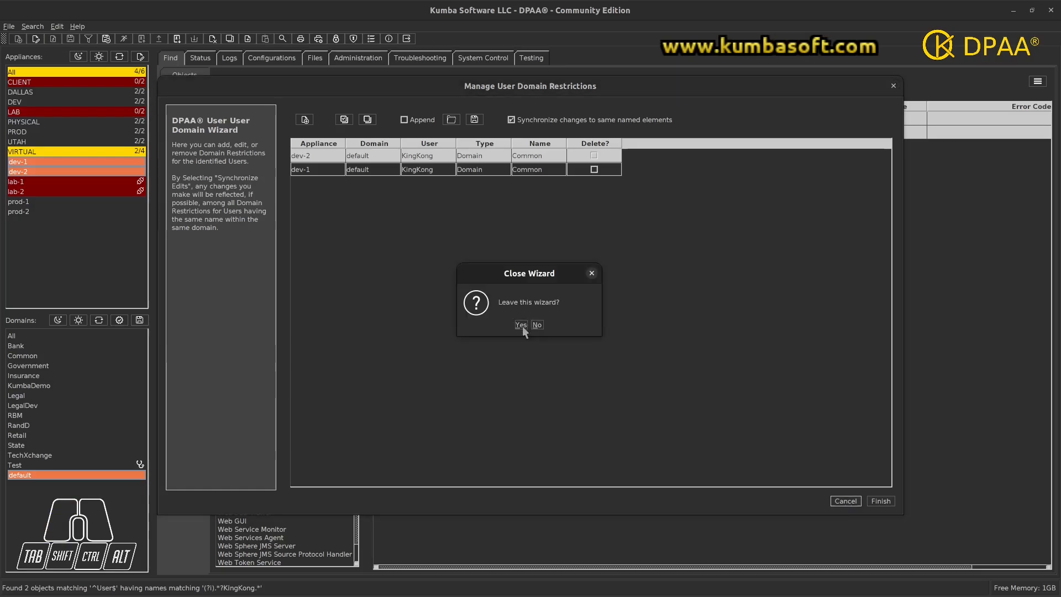
{"action": "left_click", "coordinate": [522, 324]}
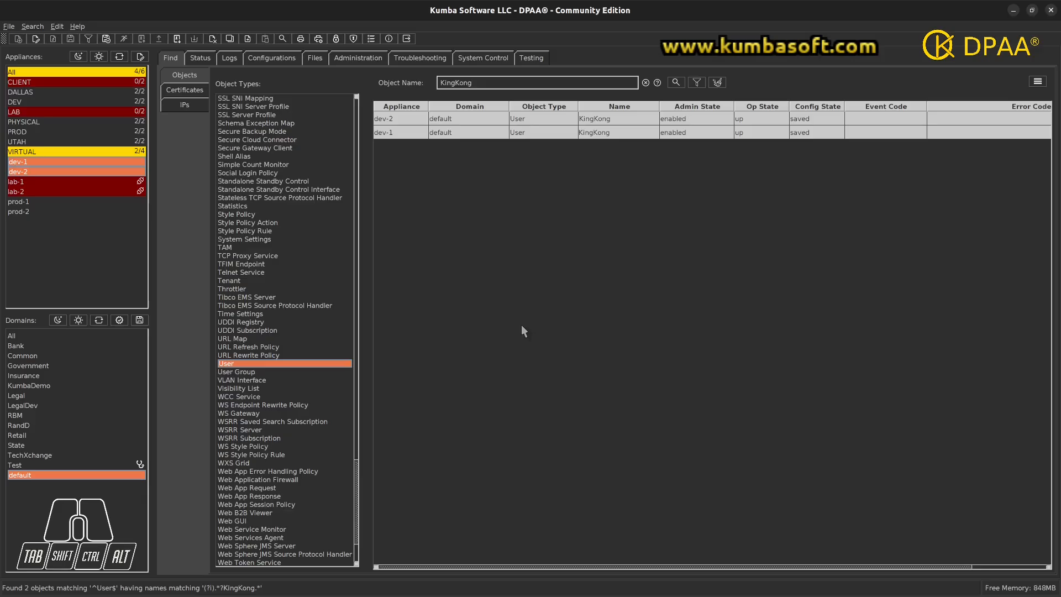
- Delete both KingKong users, confirm a re-search finds 0 objects, and clear the name filter
{"action": "right_click", "coordinate": [614, 122]}
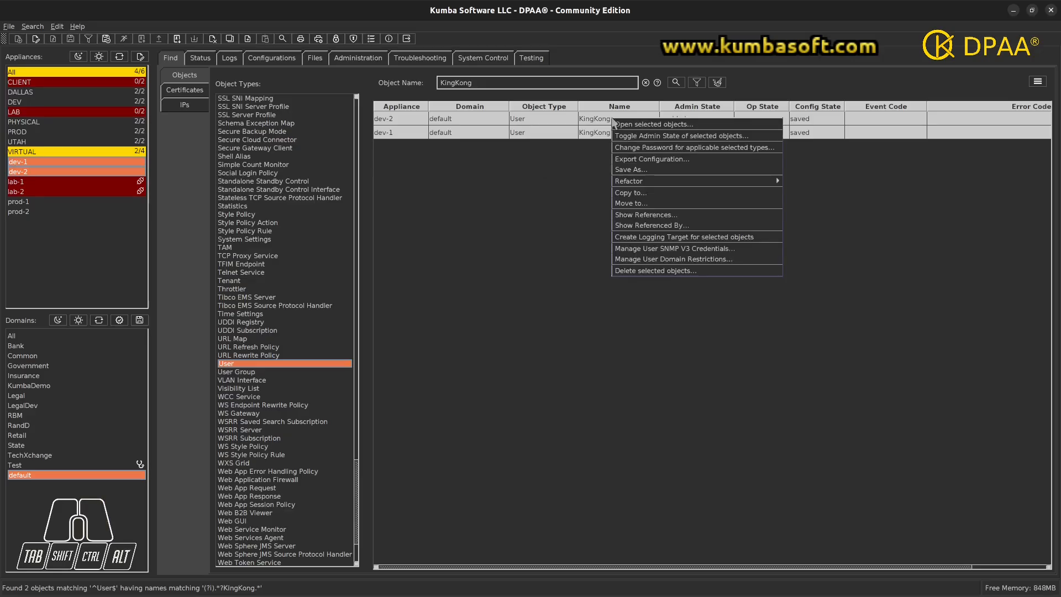
{"action": "left_click", "coordinate": [641, 271]}
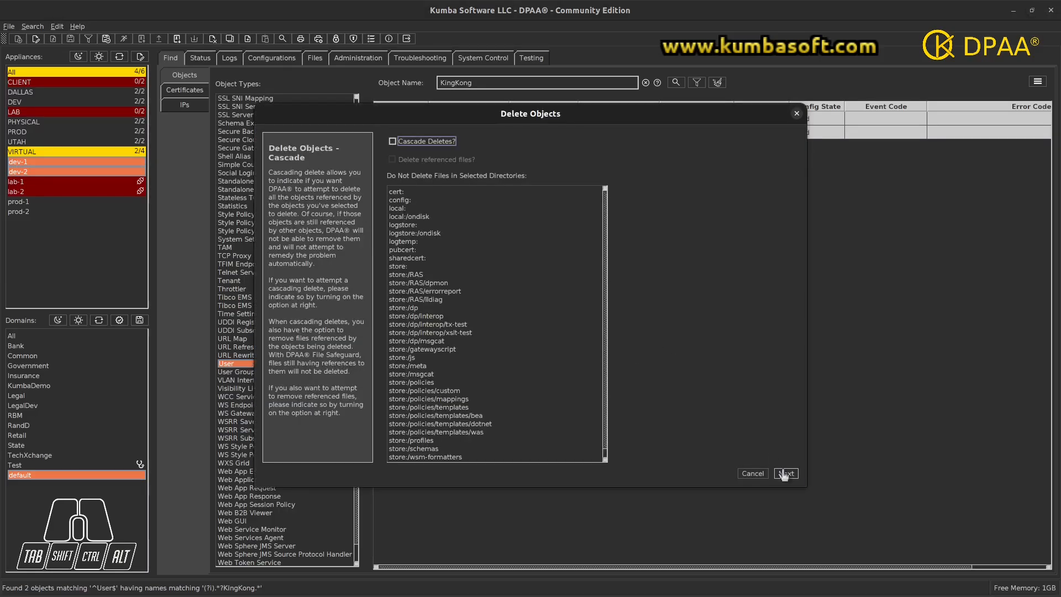
{"action": "left_click", "coordinate": [786, 474]}
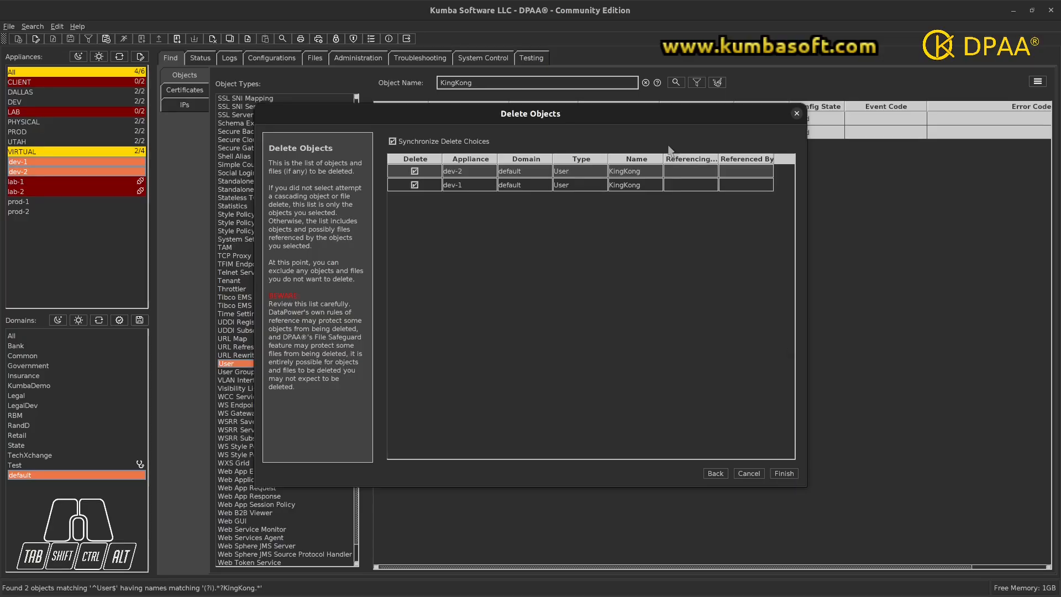
{"action": "left_click", "coordinate": [784, 474]}
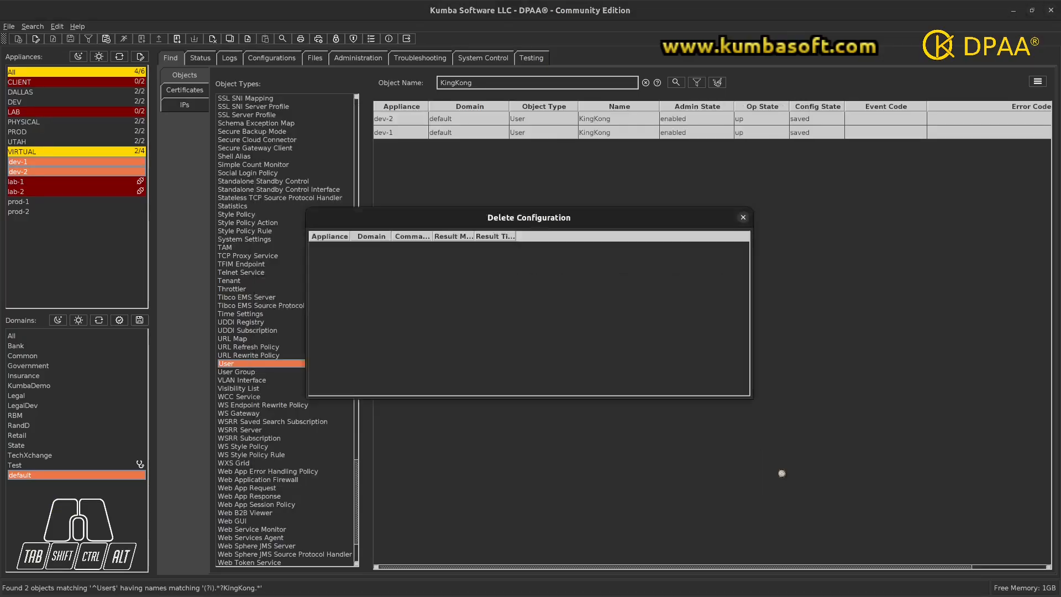
{"action": "left_click", "coordinate": [742, 219]}
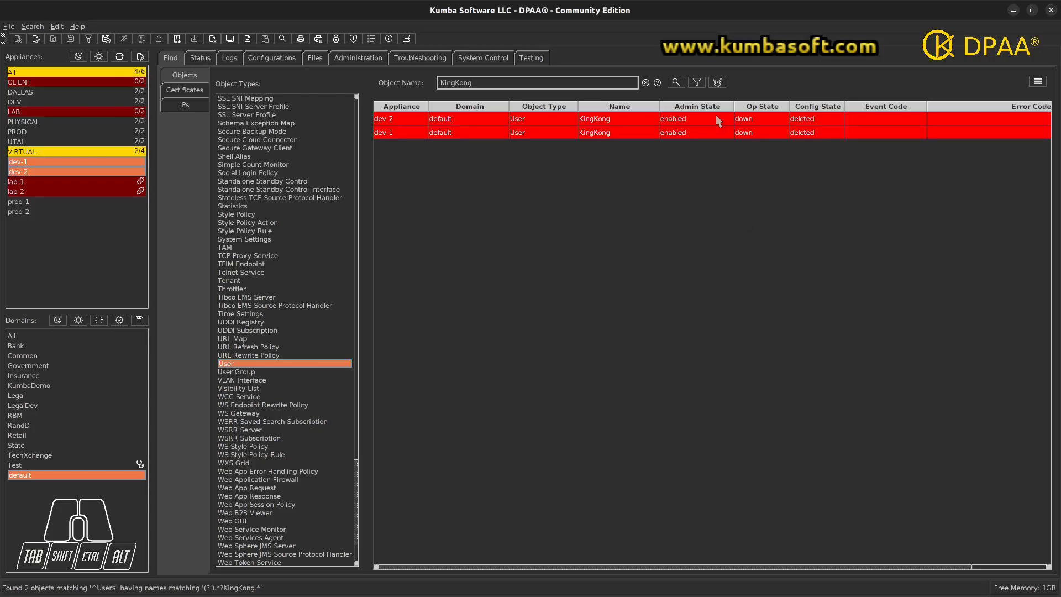
{"action": "left_click", "coordinate": [677, 84]}
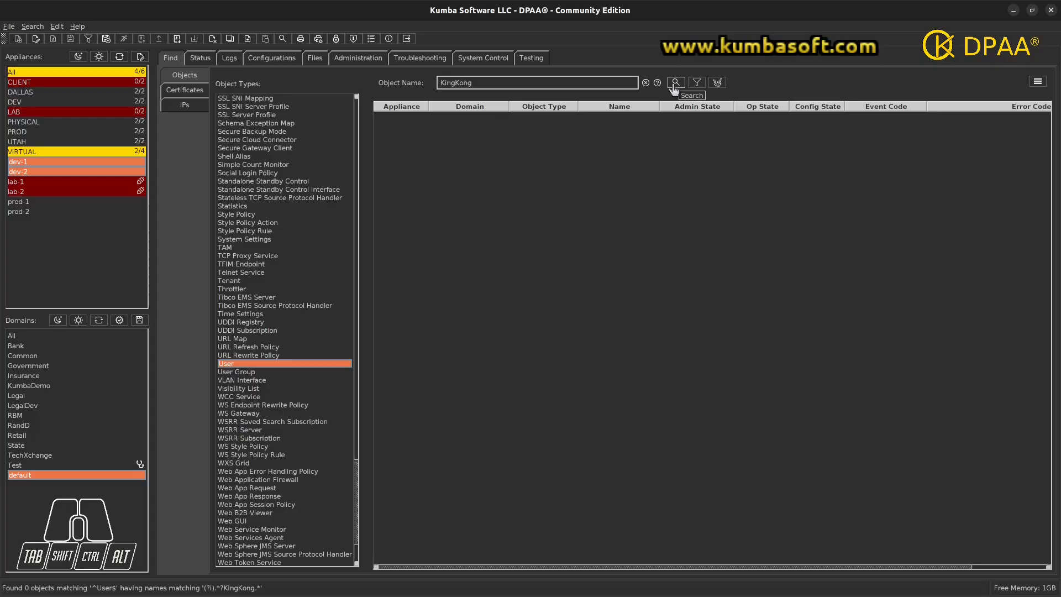
{"action": "left_click", "coordinate": [645, 84]}
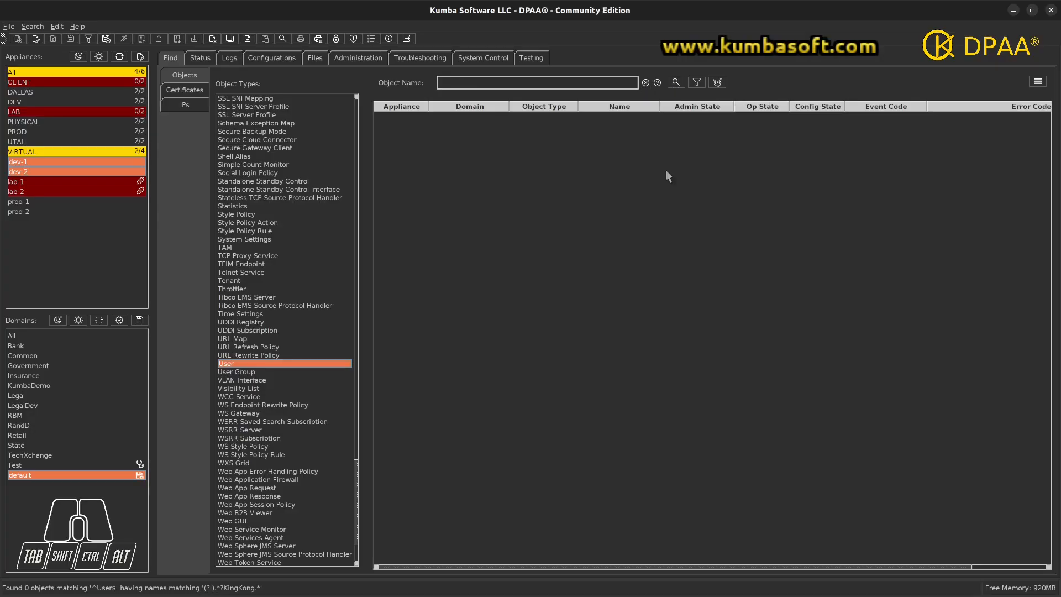